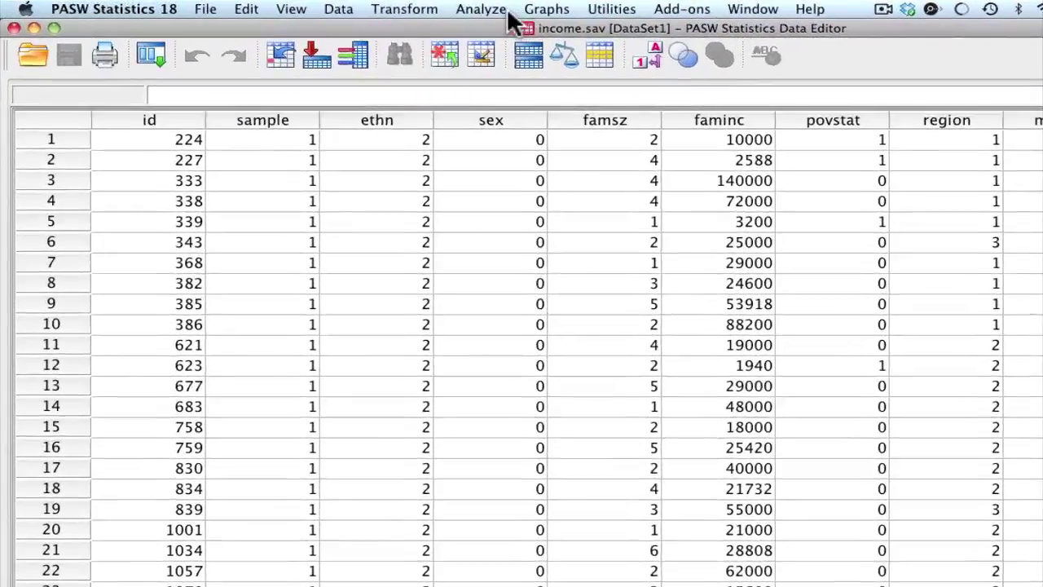
# - Open Reliability Analysis and move items mc1 through mc7 into the Items list
pyautogui.click(493, 9)
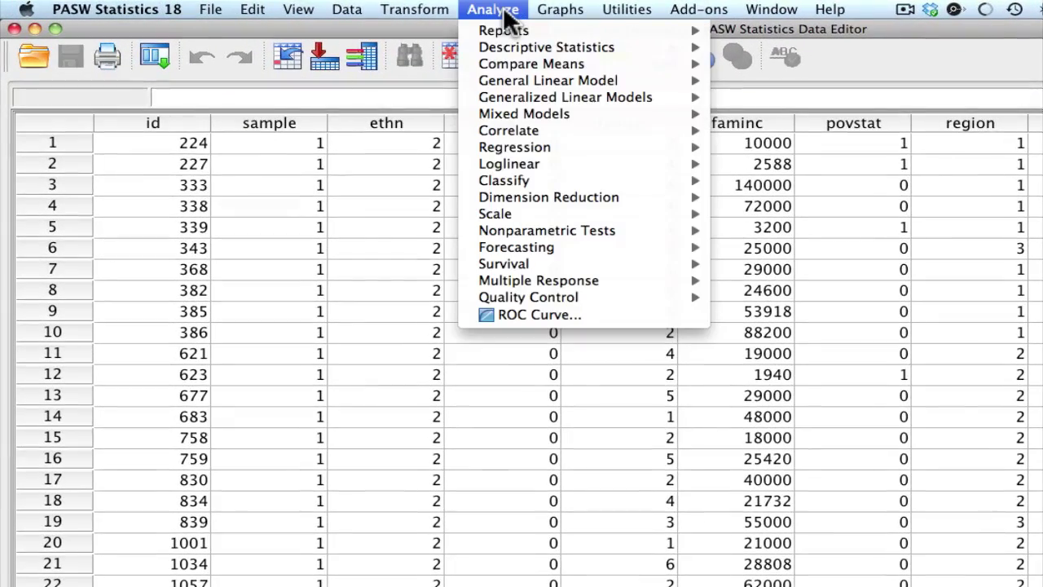
pyautogui.moveTo(522, 210)
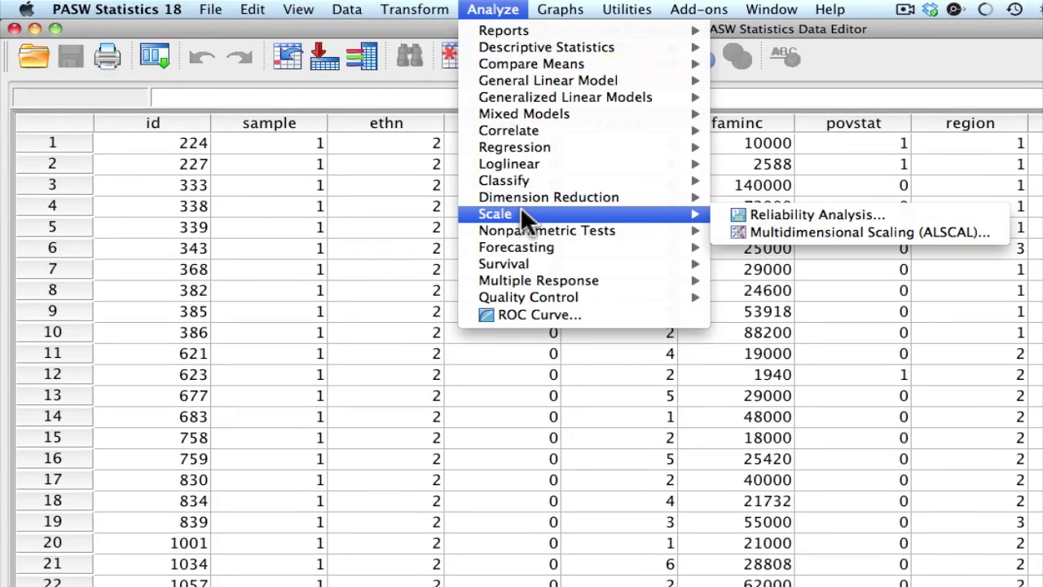
pyautogui.click(734, 214)
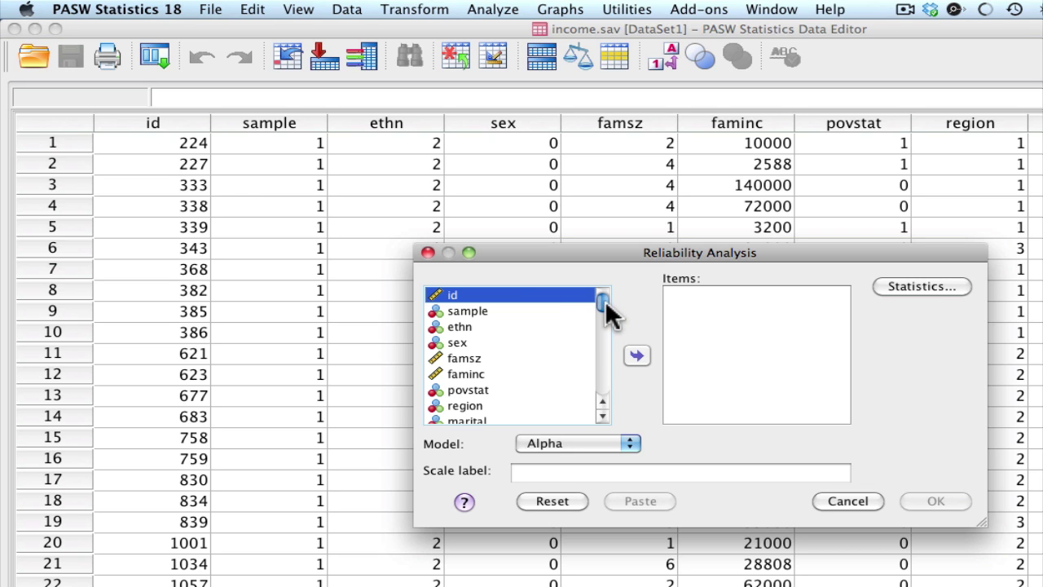
pyautogui.moveTo(603, 304); pyautogui.dragTo(605, 386)
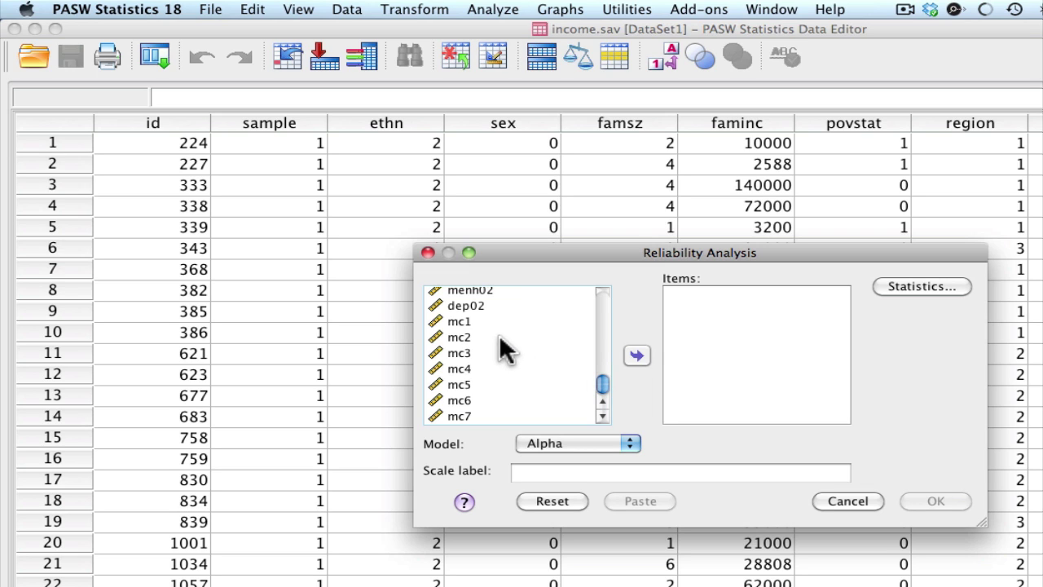
pyautogui.click(440, 321)
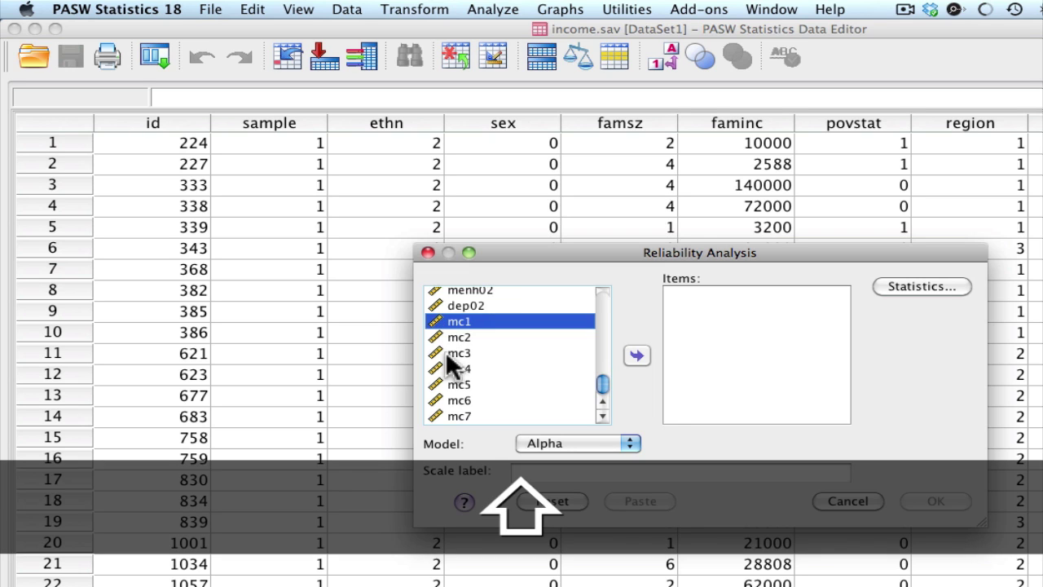
pyautogui.keyDown('shift'); pyautogui.click(451, 415); pyautogui.keyUp('shift')
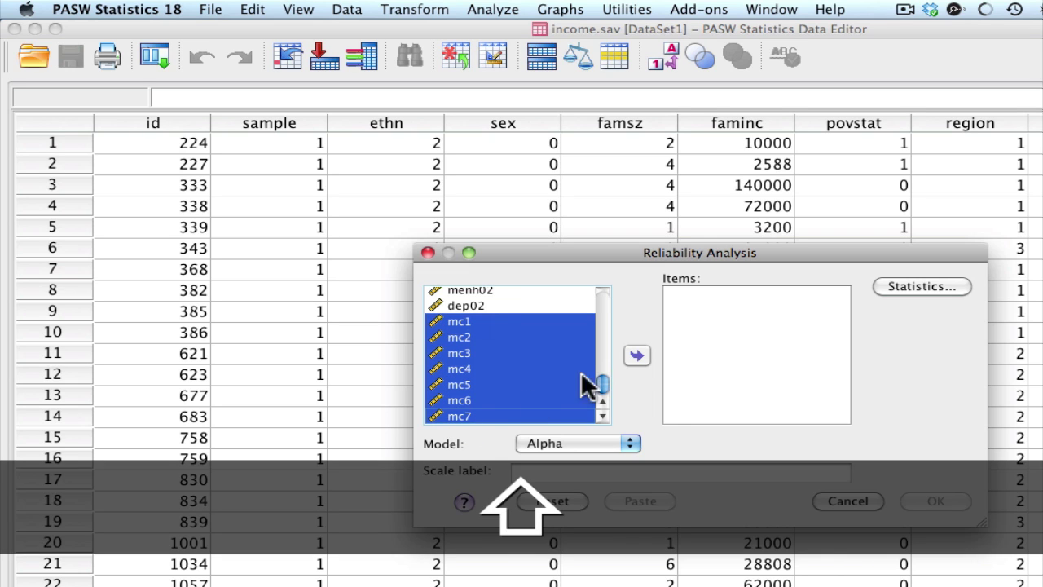
pyautogui.click(635, 356)
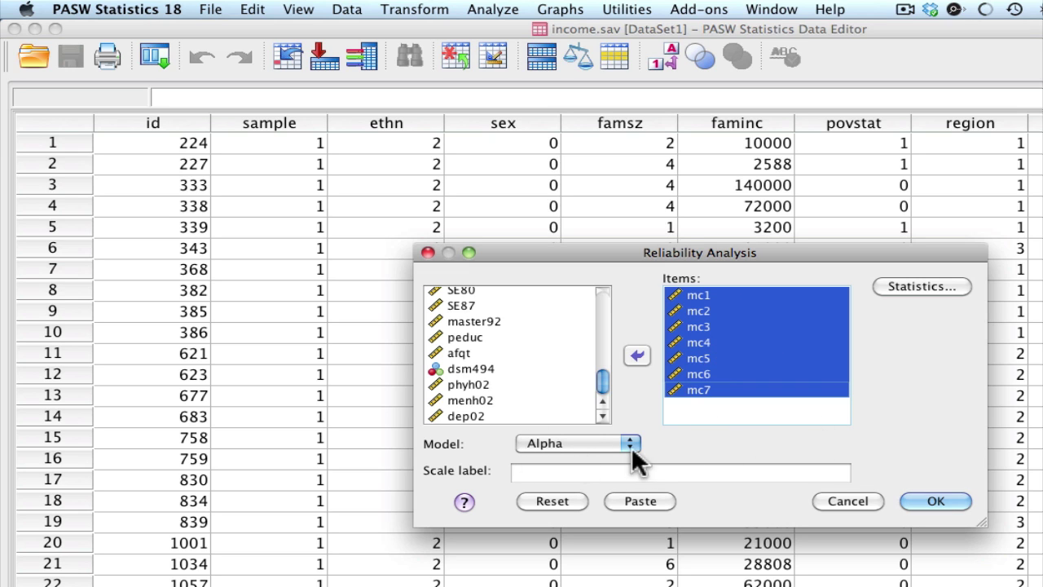
# - Request Item, Scale, Scale if item deleted and Inter-Item Correlations statistics, then run the analysis
pyautogui.click(904, 285)
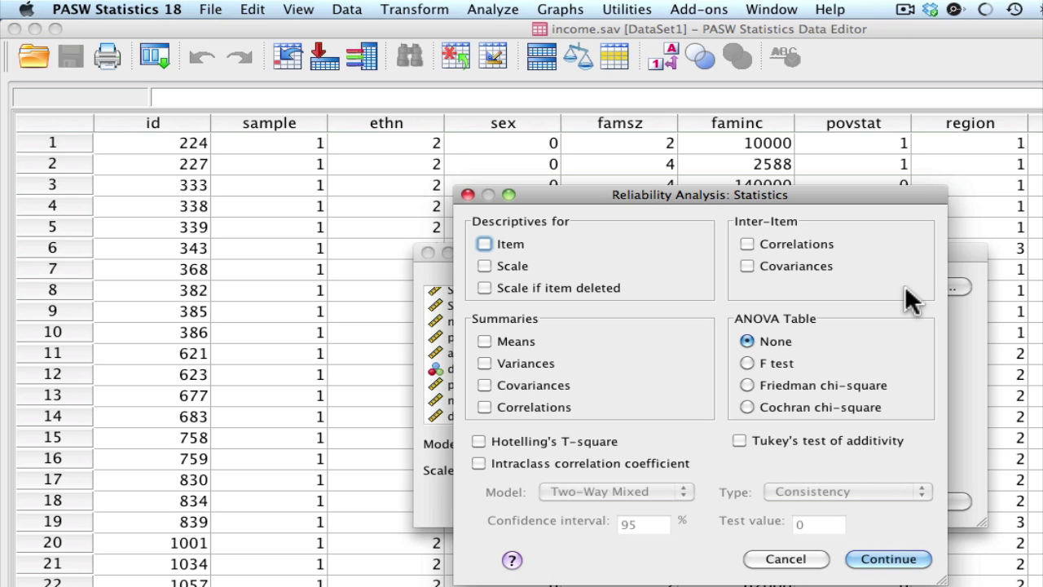
pyautogui.click(484, 244)
pyautogui.click(484, 266)
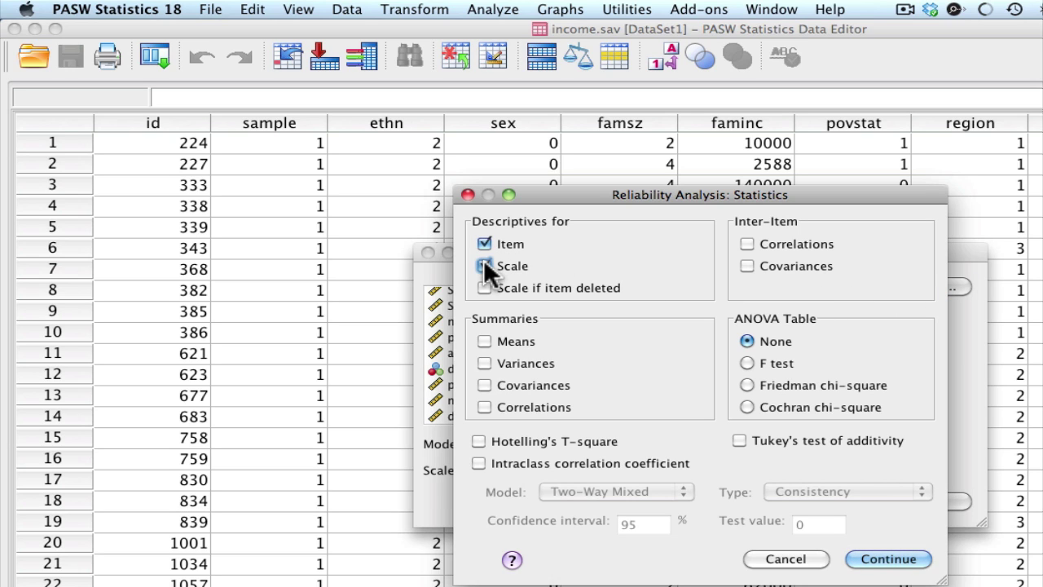
pyautogui.click(486, 286)
pyautogui.click(749, 244)
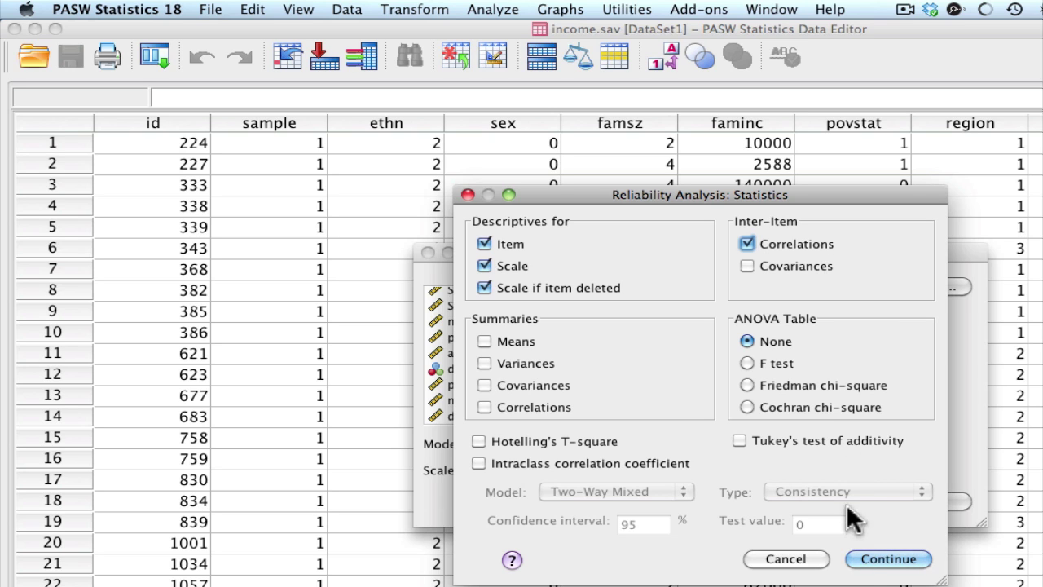
pyautogui.click(861, 561)
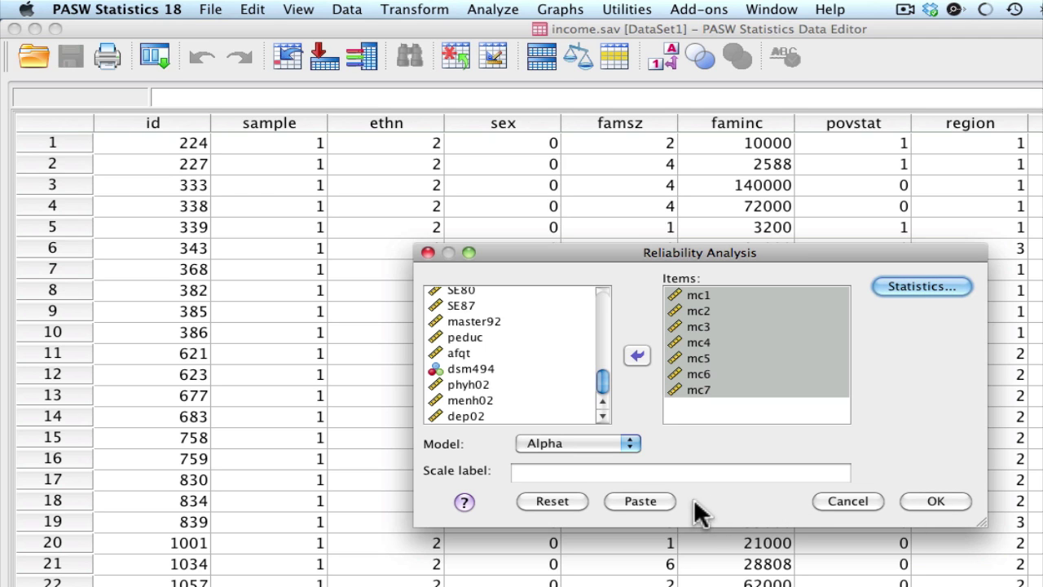
pyautogui.click(938, 501)
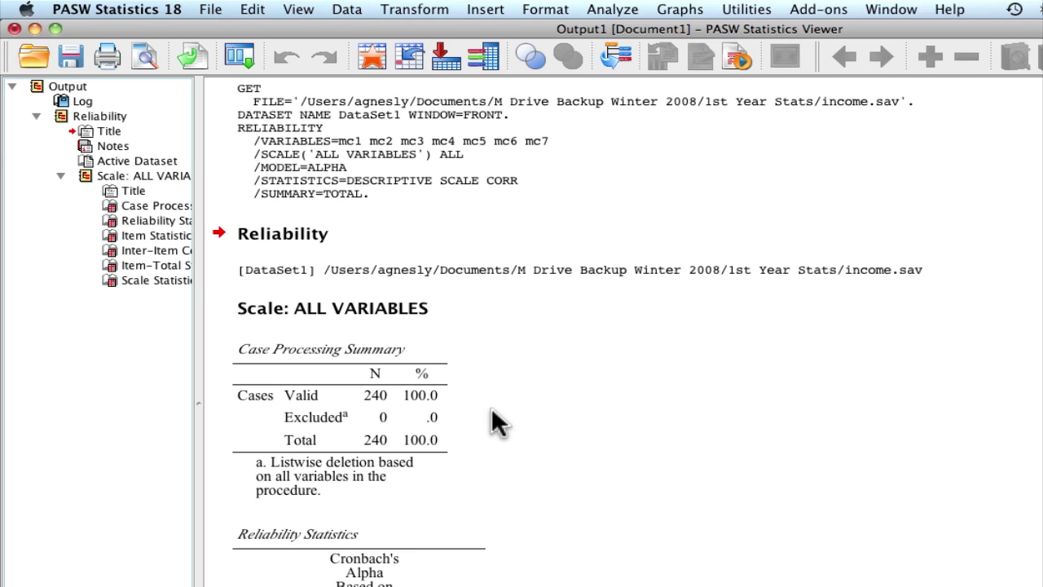
# - Check the Case Processing Summary, then read Cronbach's alpha of .816 (.832 standardized) for 7 items
pyautogui.click(387, 390)
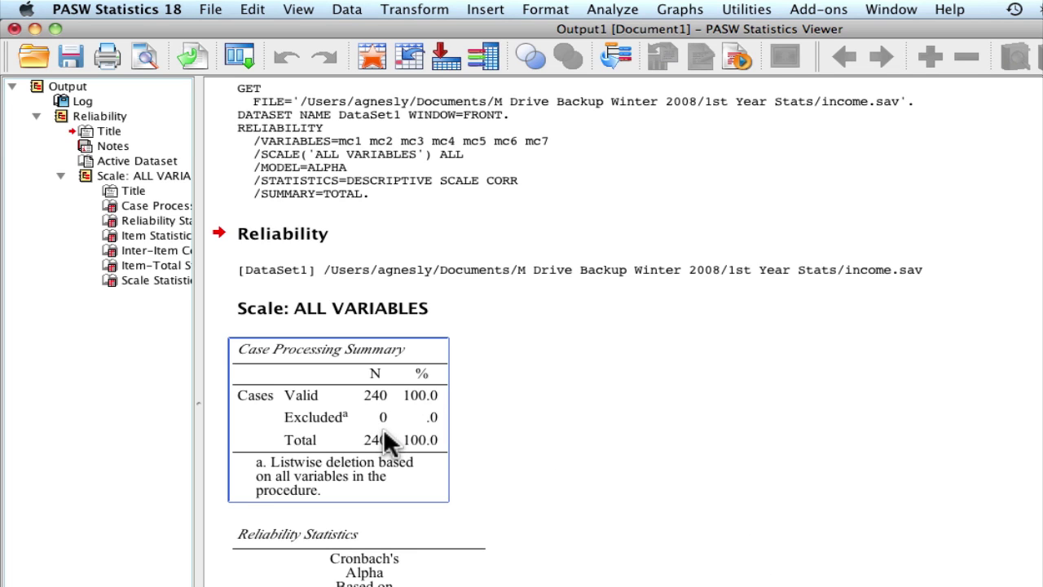
pyautogui.click(504, 421)
pyautogui.scroll(-3, 503, 421)
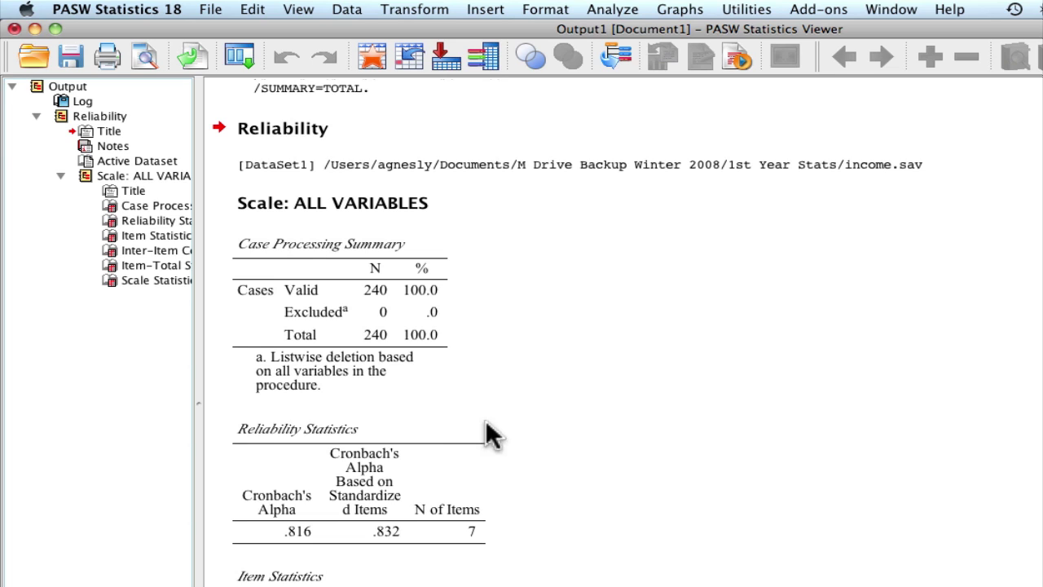
pyautogui.click(242, 420)
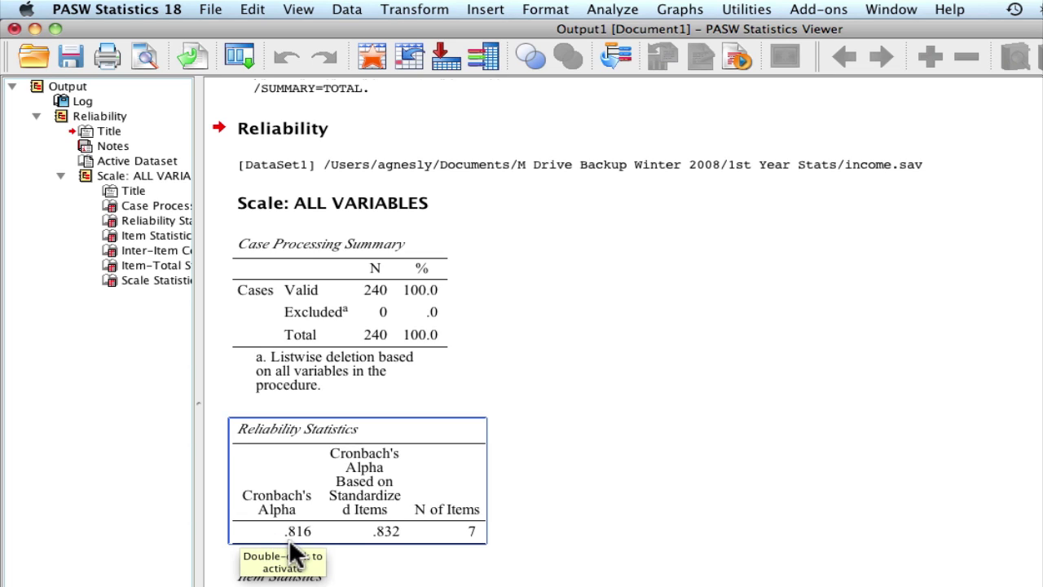
pyautogui.click(699, 453)
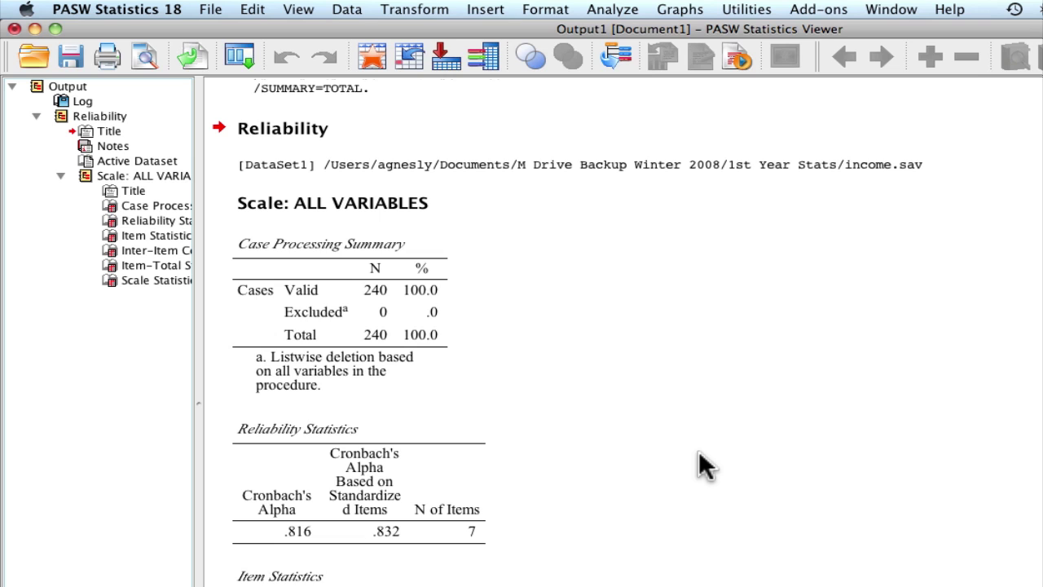
# - Review the Item Statistics table, then scroll down to the Inter-Item Correlation Matrix
pyautogui.scroll(-5, 698, 450)
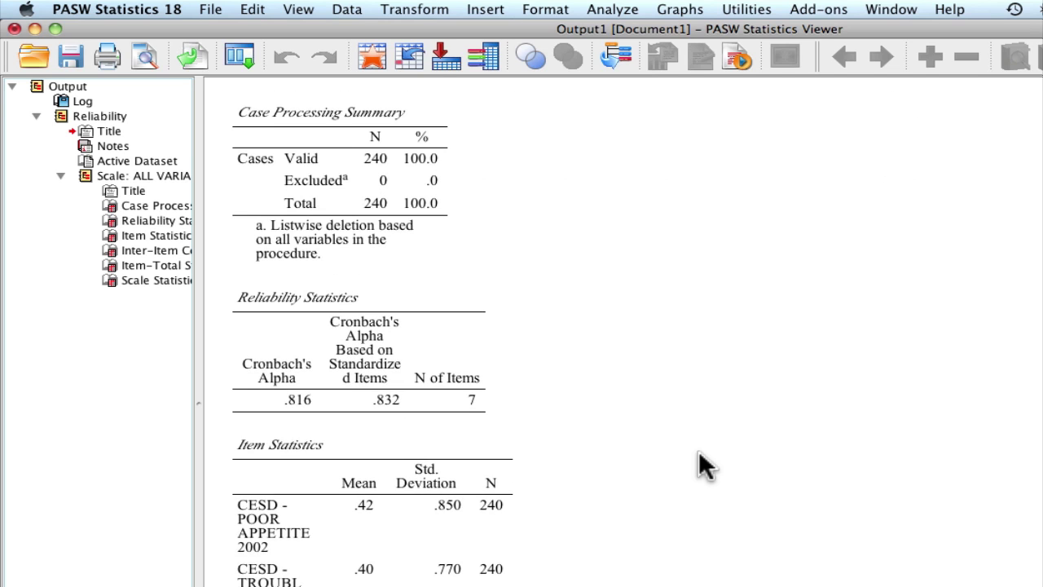
pyautogui.click(439, 440)
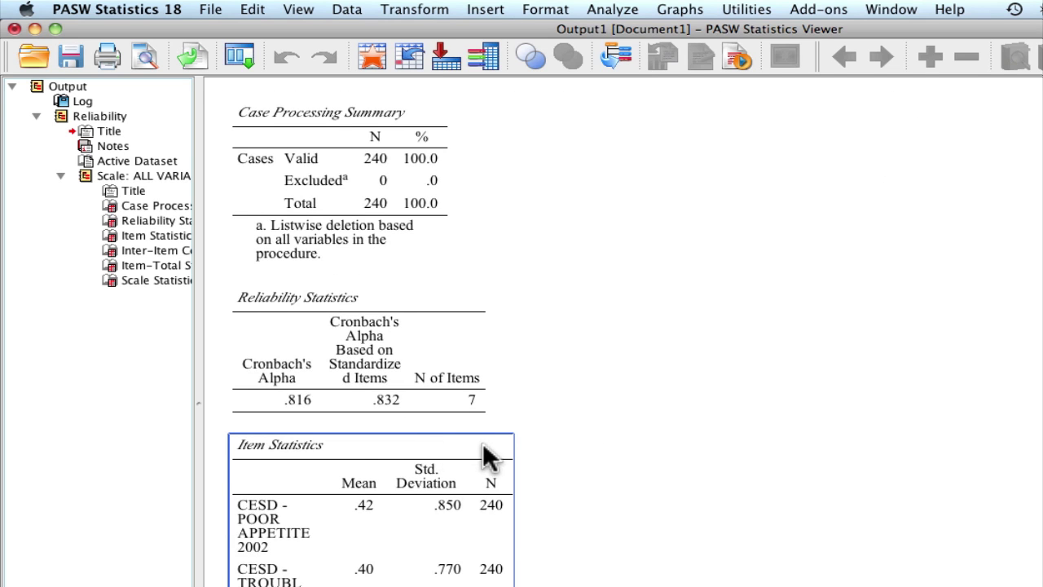
pyautogui.scroll(-4, 482, 456)
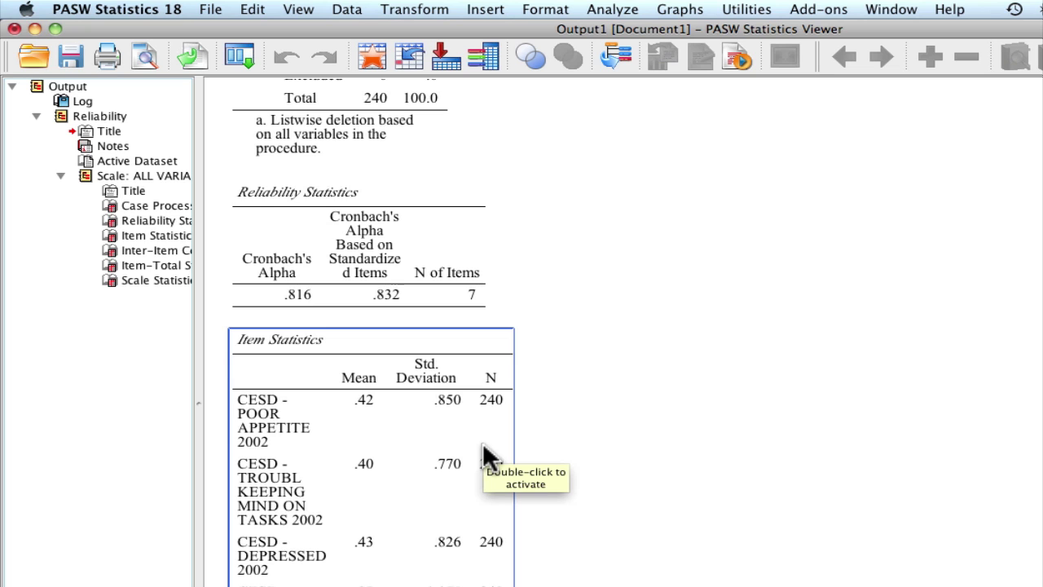
pyautogui.click(589, 445)
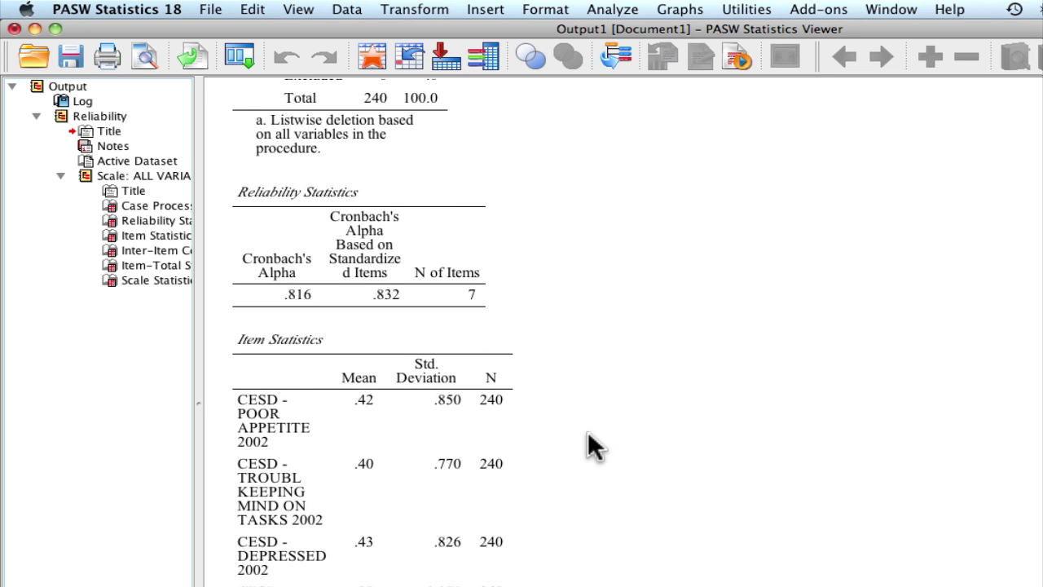
pyautogui.scroll(-2, 570, 416)
pyautogui.scroll(-5, 530, 424)
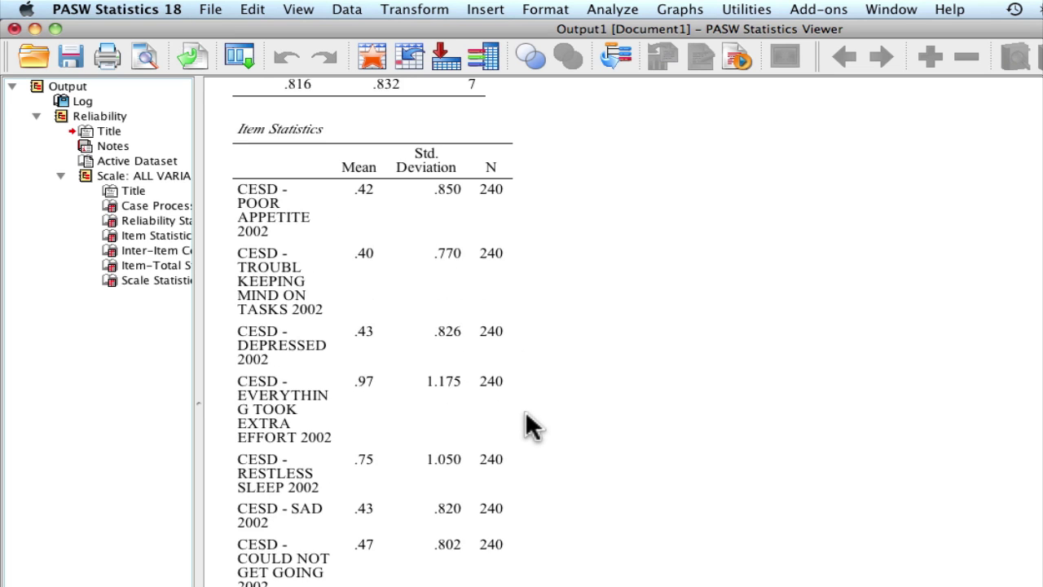
pyautogui.scroll(-4, 525, 424)
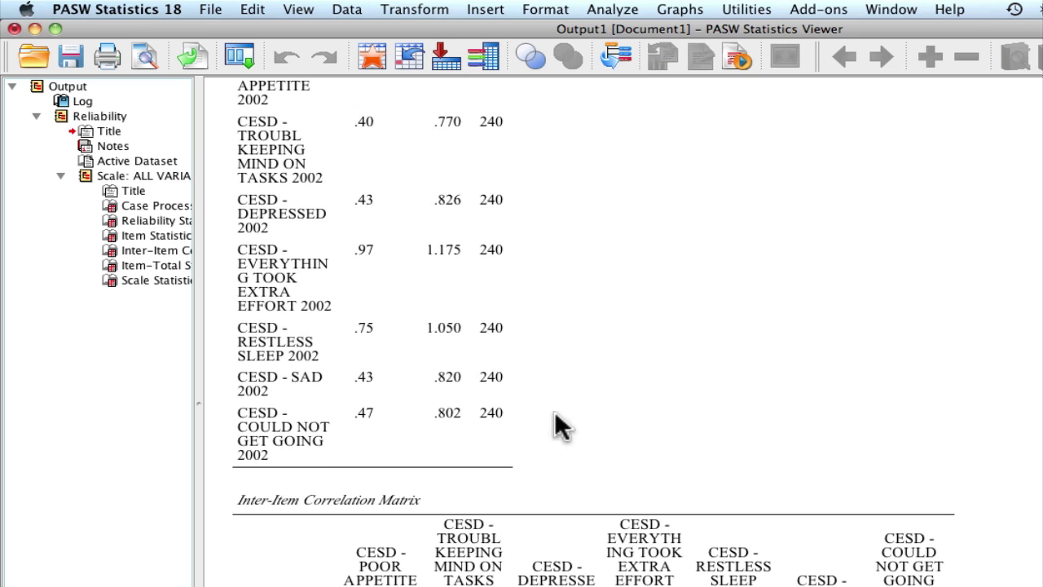
pyautogui.scroll(-5, 1036, 404)
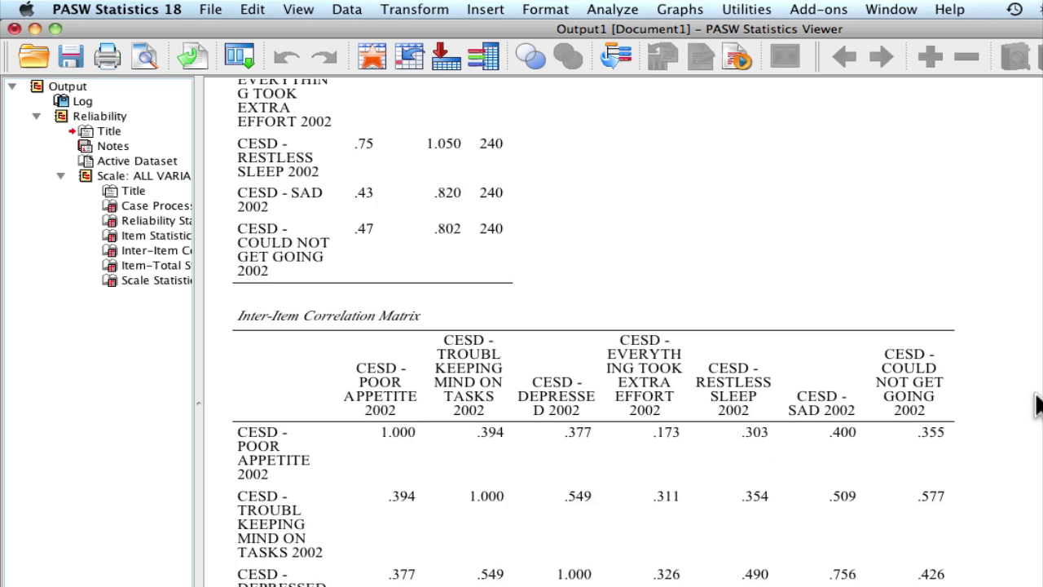
pyautogui.scroll(-4, 1036, 403)
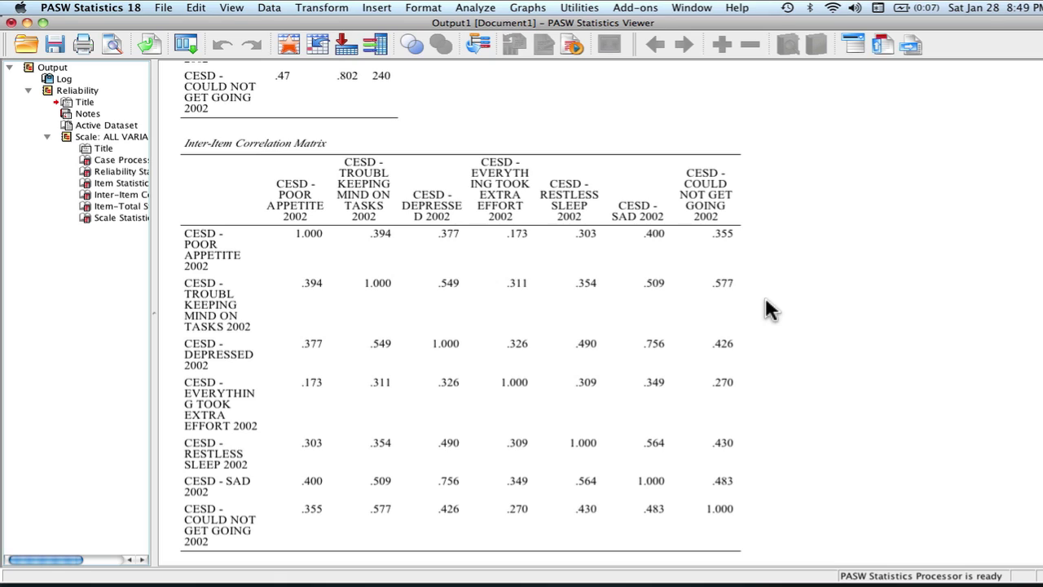
pyautogui.click(694, 272)
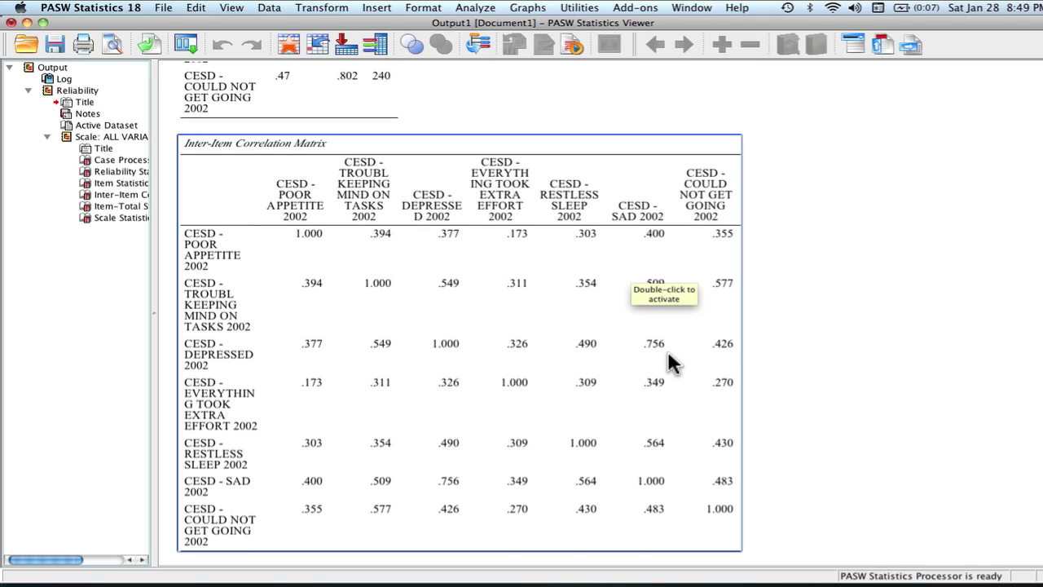
pyautogui.click(782, 317)
pyautogui.click(725, 290)
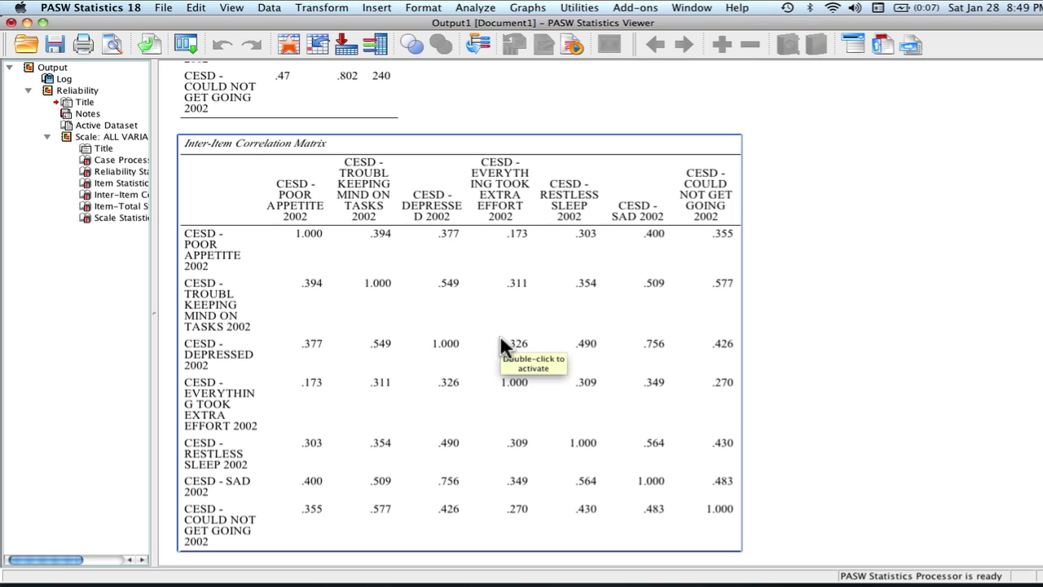
pyautogui.click(828, 311)
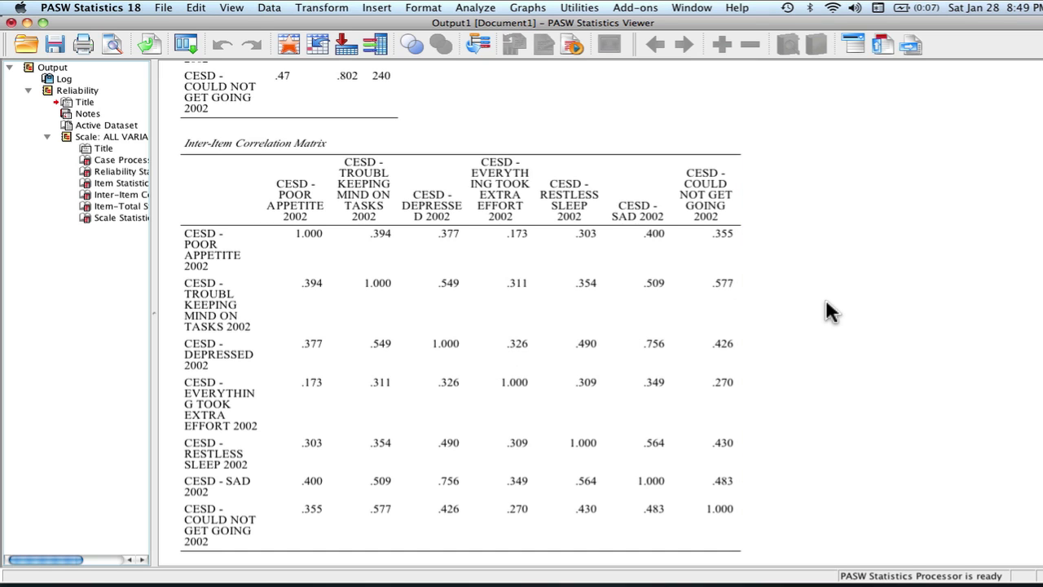
pyautogui.scroll(-5, 826, 301)
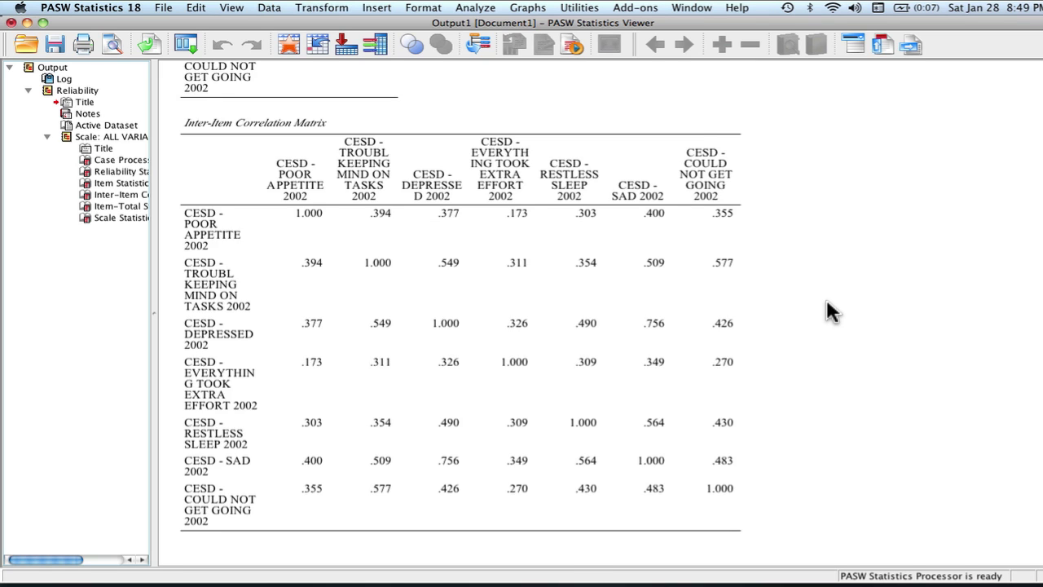
pyautogui.scroll(-5, 826, 301)
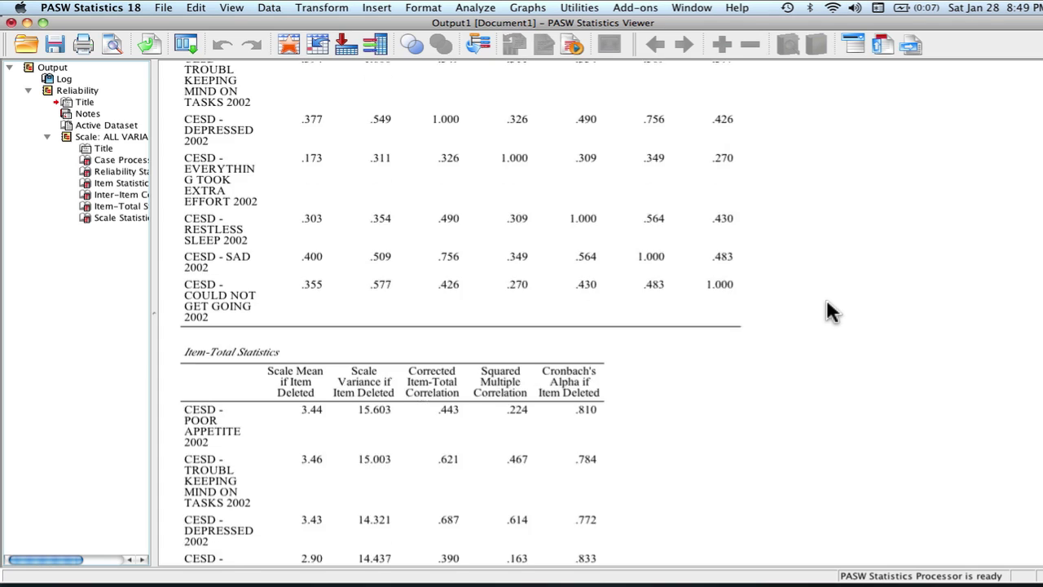
pyautogui.scroll(-2, 825, 297)
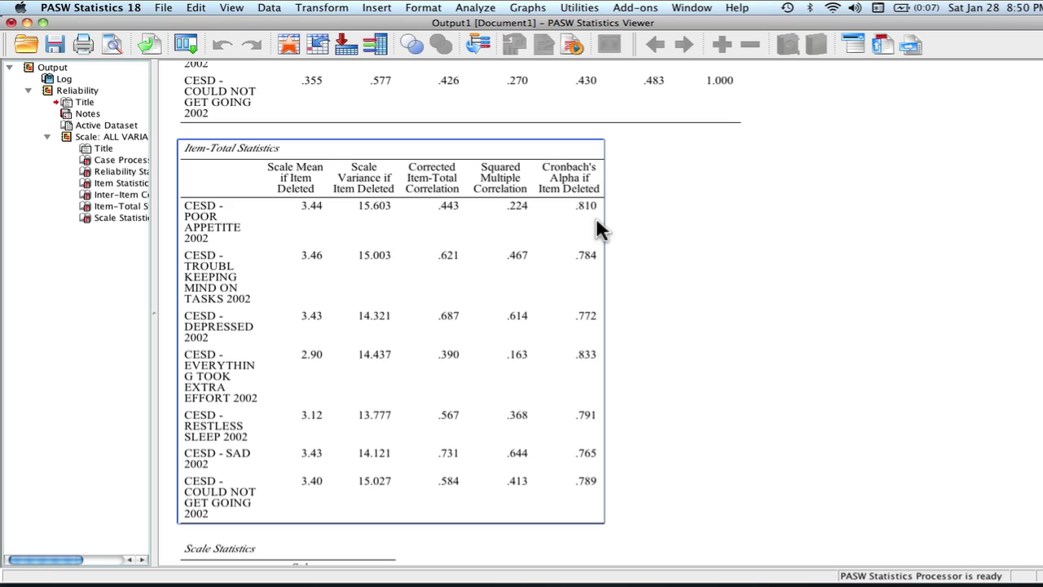
pyautogui.click(611, 224)
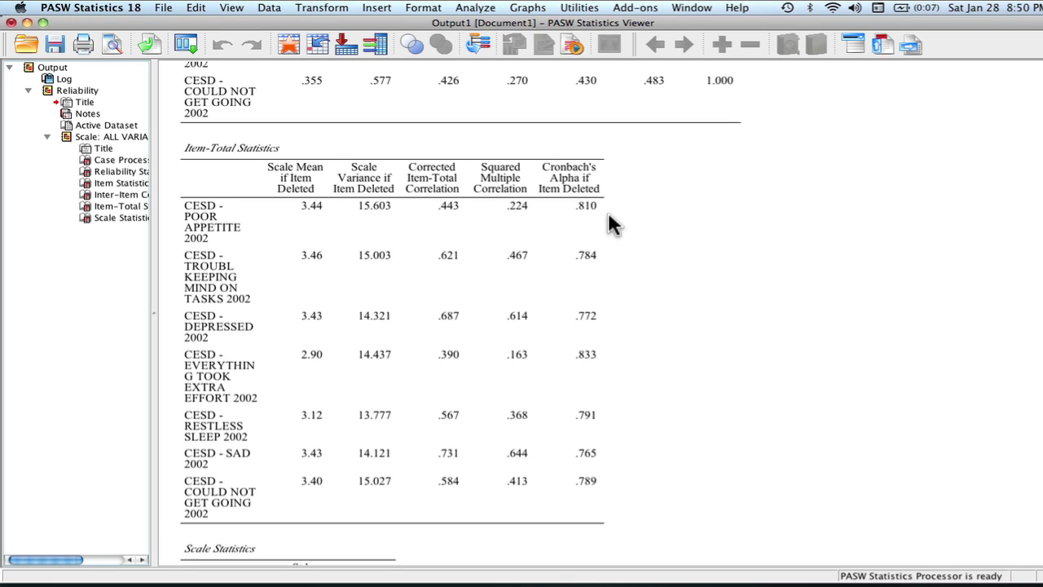
pyautogui.click(590, 356)
# - Rerun Reliability Analysis with numjobs added as an eighth item alongside mc1–mc7
pyautogui.click(475, 8)
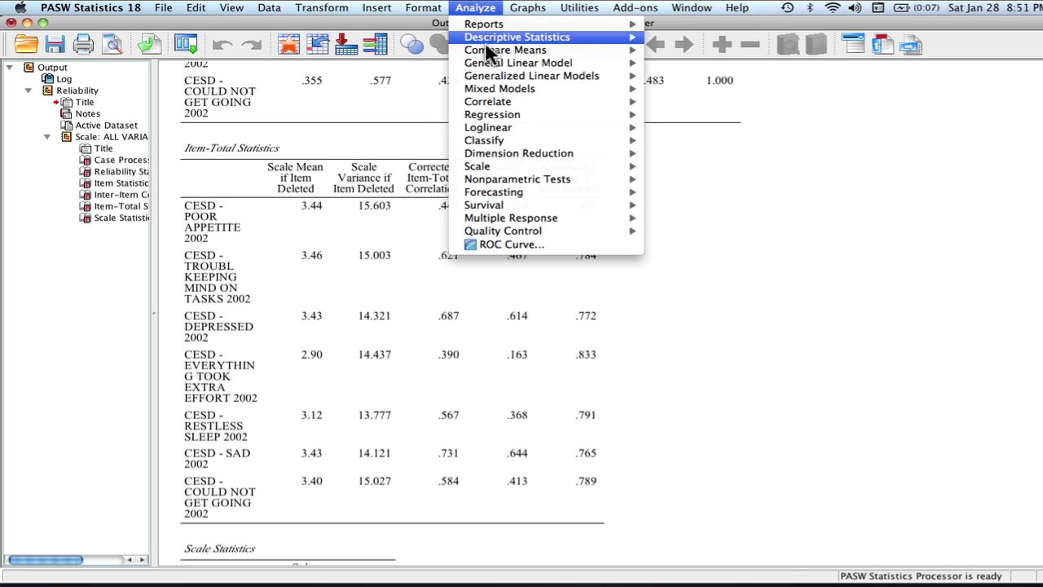
pyautogui.moveTo(489, 167)
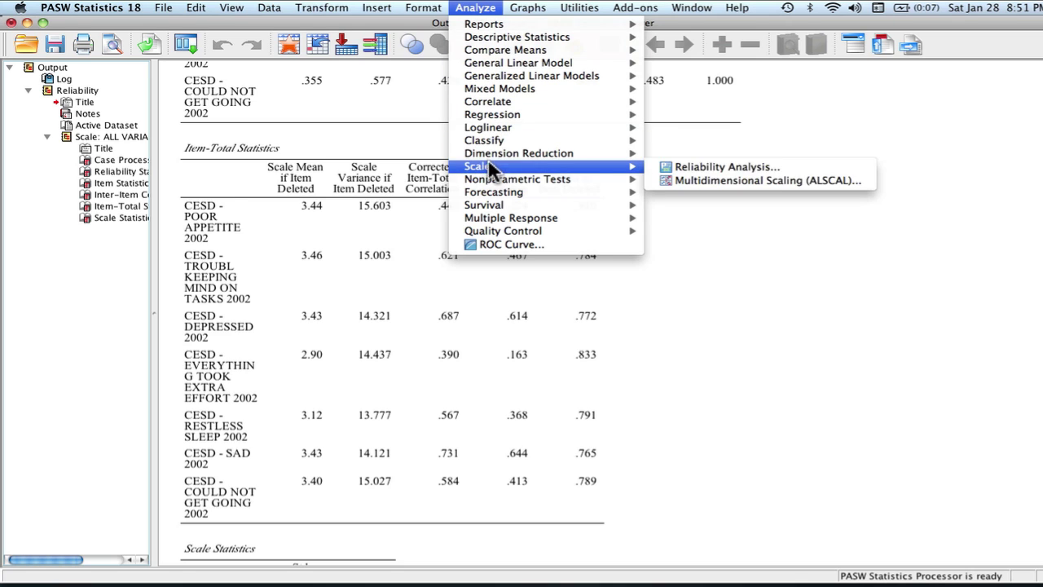
pyautogui.click(683, 167)
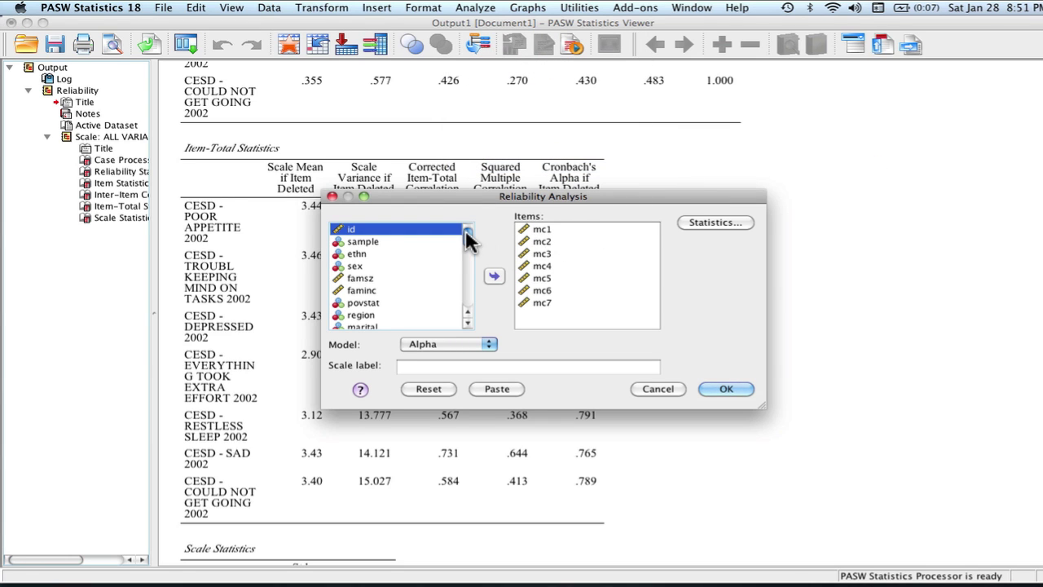
pyautogui.moveTo(469, 238); pyautogui.dragTo(469, 256)
pyautogui.scroll(-1, 468, 258)
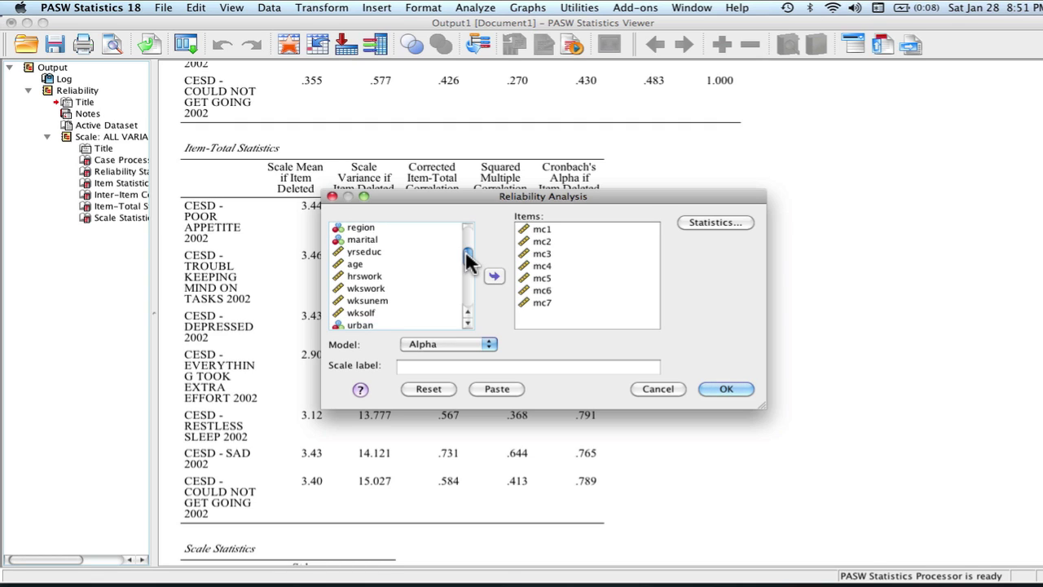
pyautogui.moveTo(468, 261); pyautogui.dragTo(472, 272)
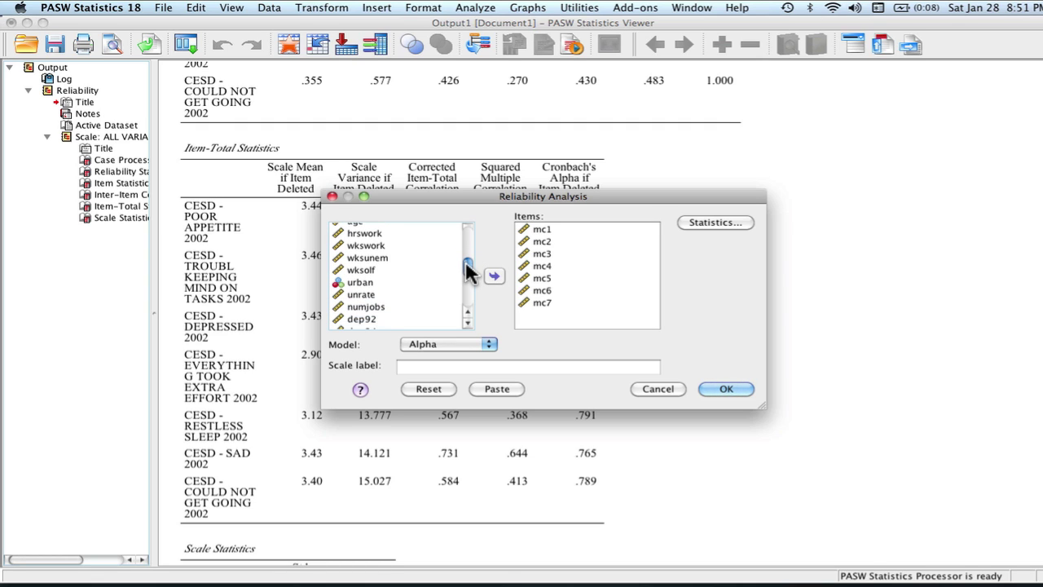
pyautogui.click(374, 308)
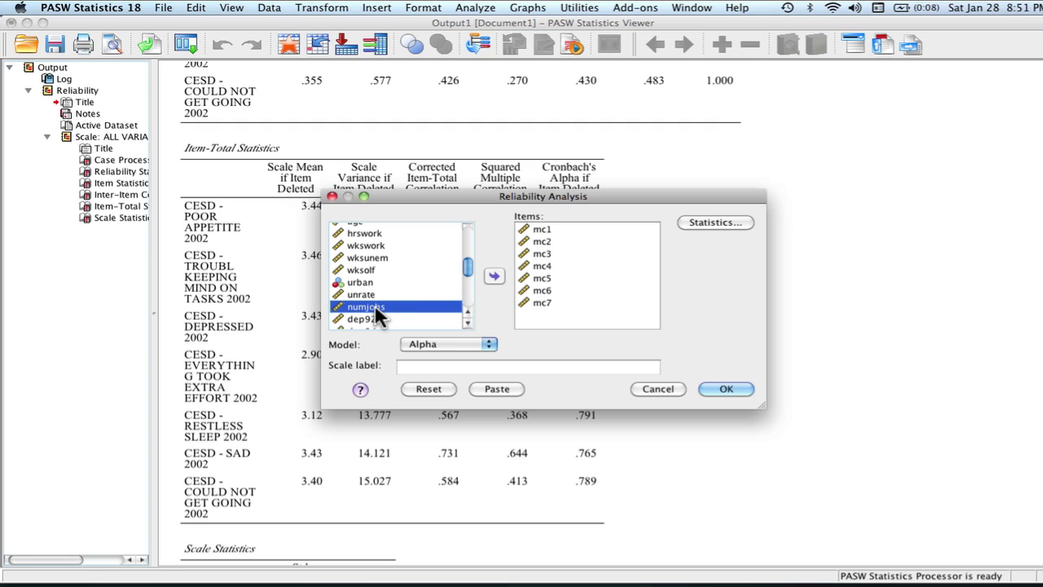
pyautogui.click(495, 277)
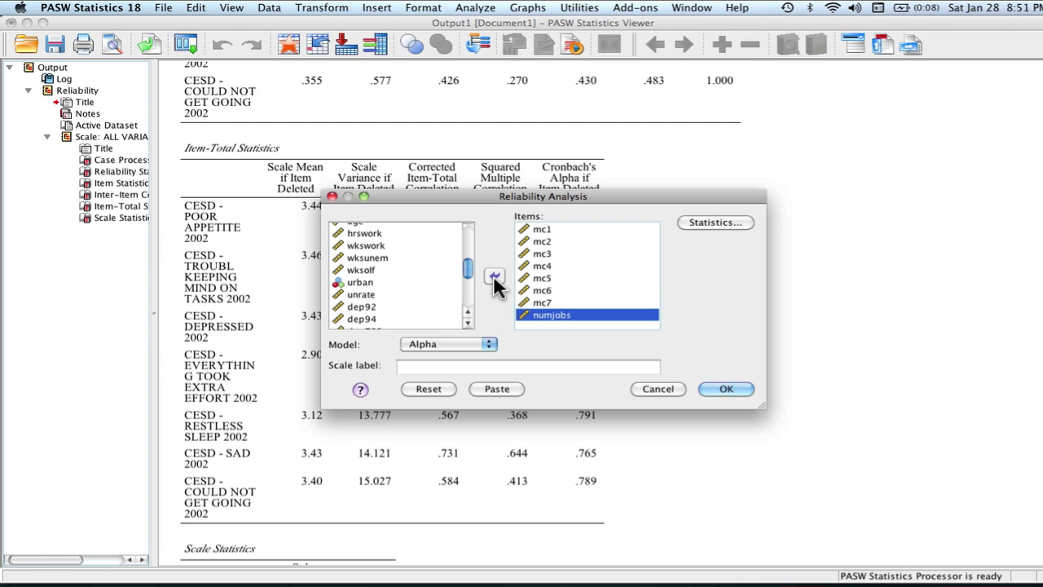
pyautogui.click(737, 384)
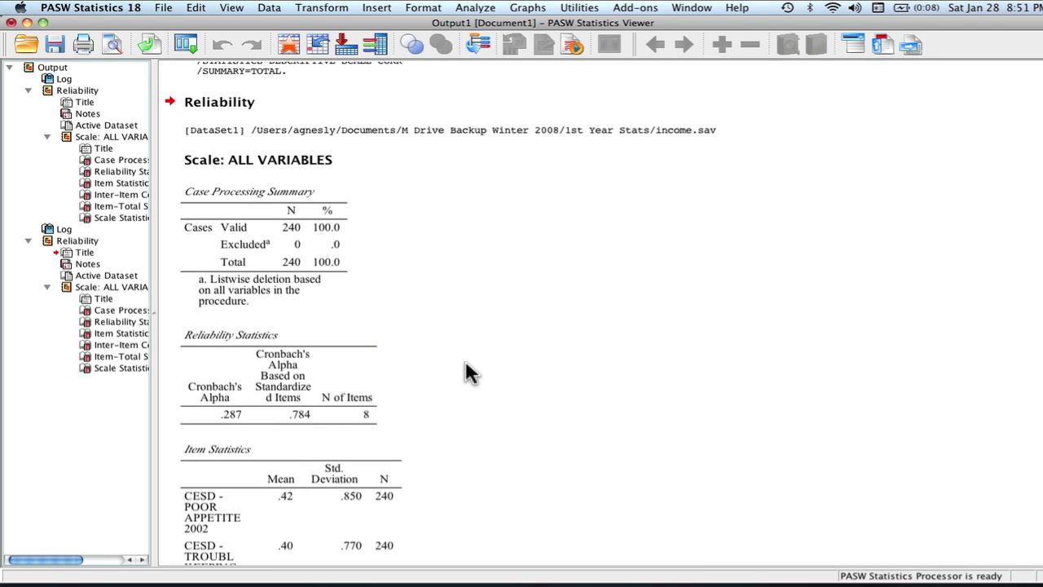
pyautogui.scroll(-5, 466, 363)
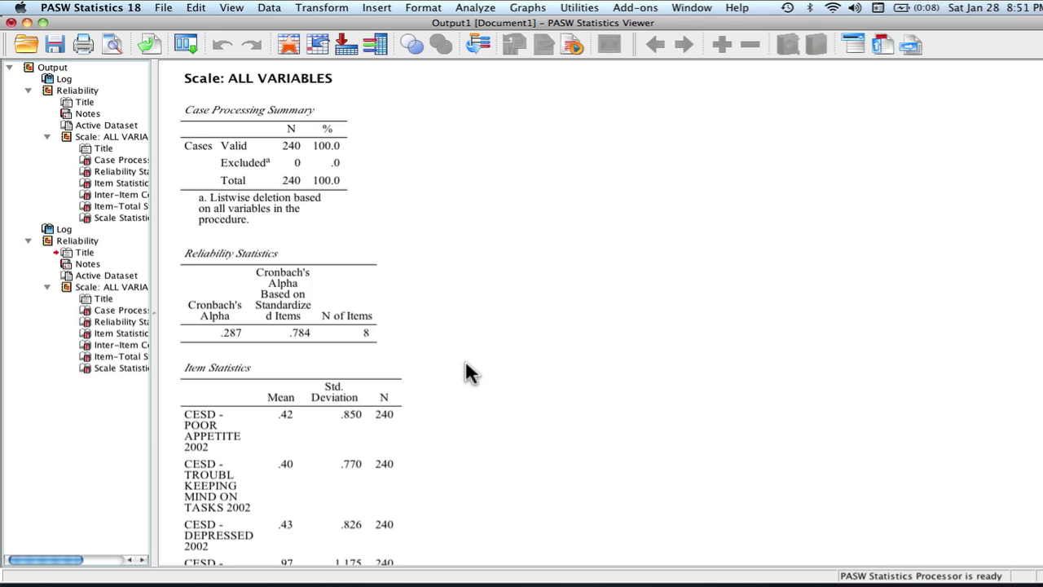
pyautogui.scroll(-7, 466, 363)
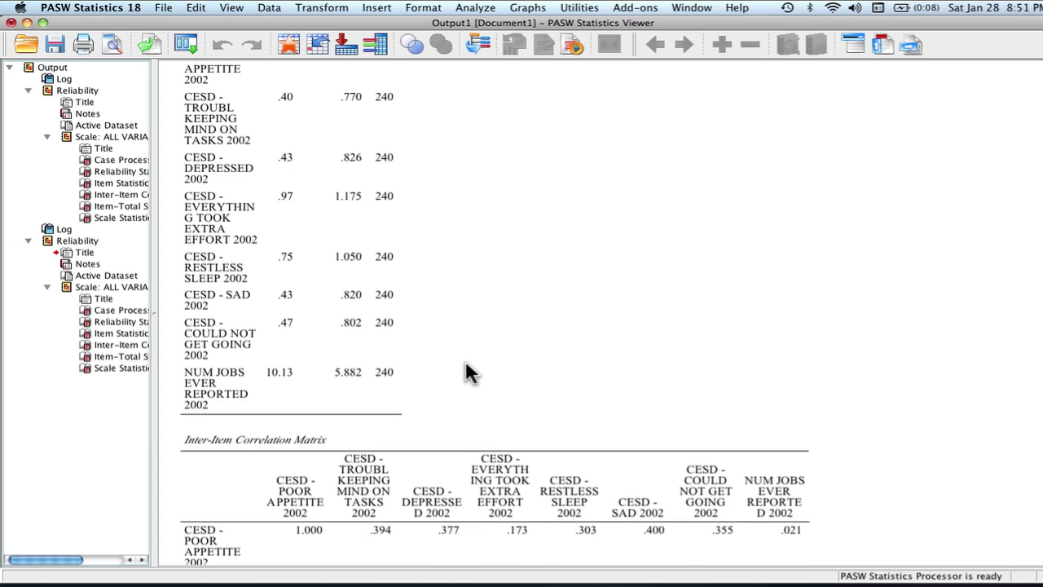
pyautogui.scroll(-5, 466, 364)
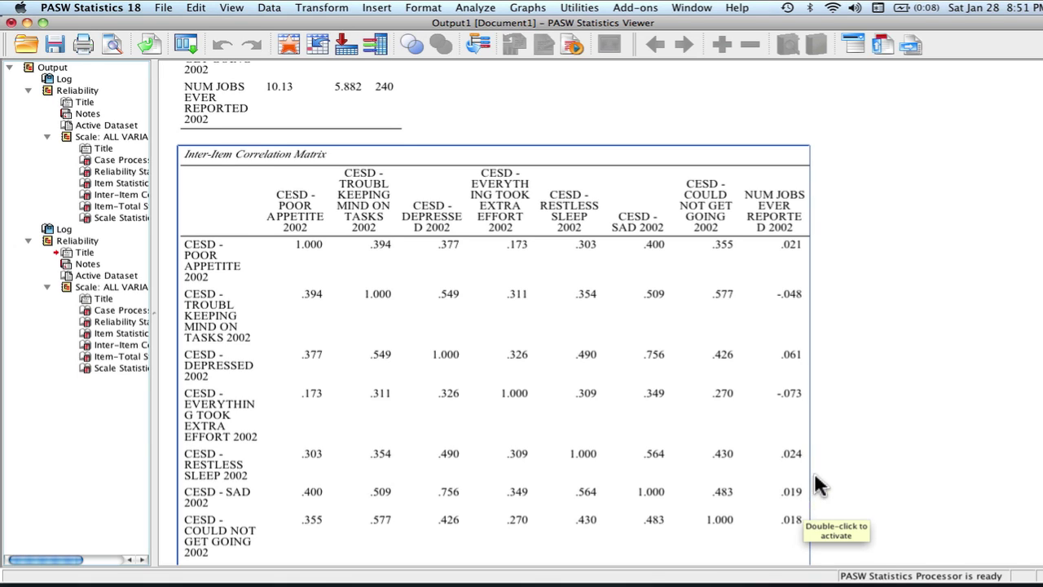
pyautogui.click(844, 378)
pyautogui.click(794, 400)
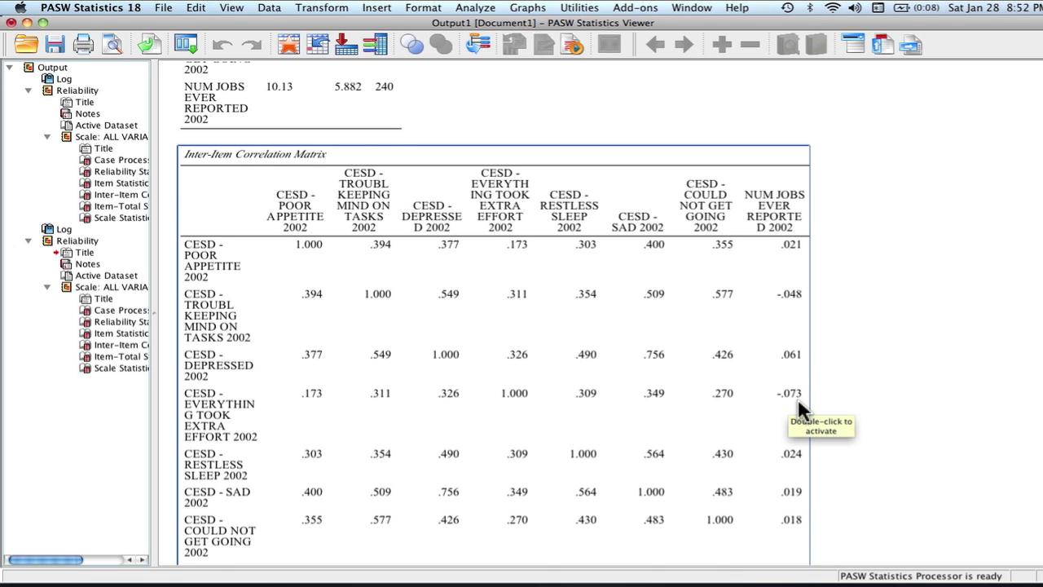
pyautogui.click(818, 397)
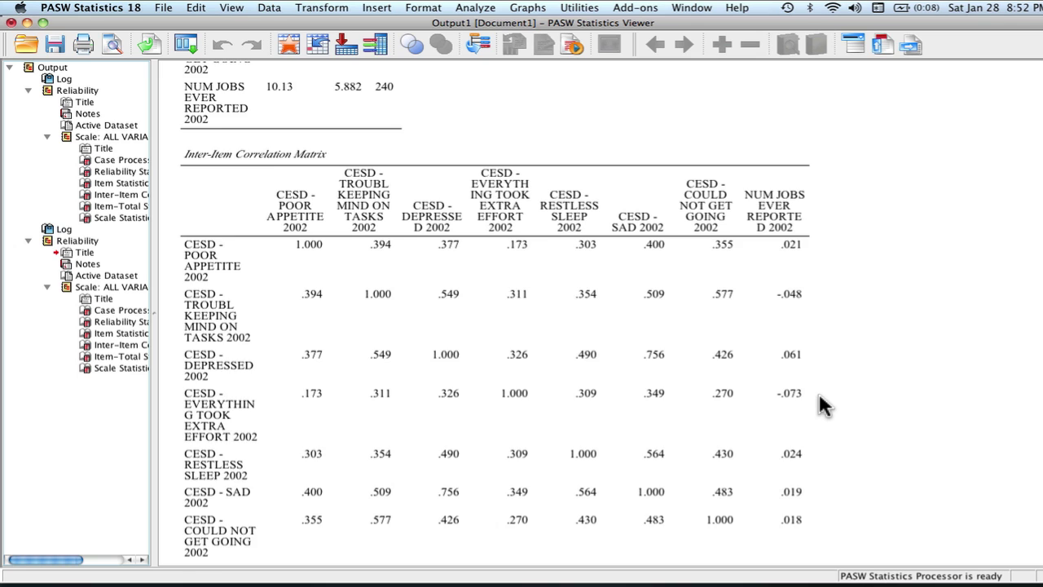
pyautogui.scroll(-2, 821, 405)
pyautogui.scroll(-10, 821, 405)
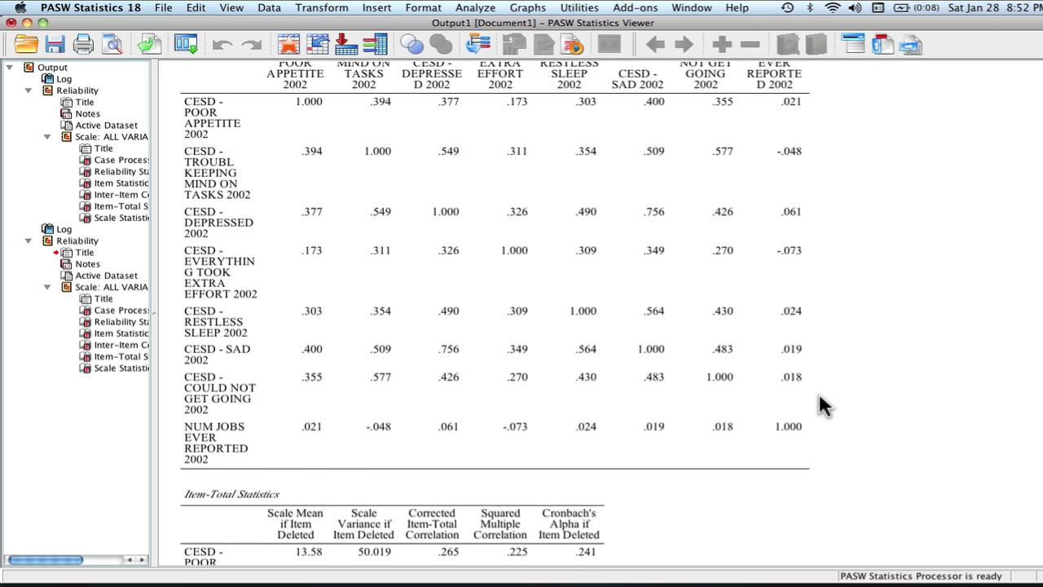
pyautogui.scroll(-2, 821, 405)
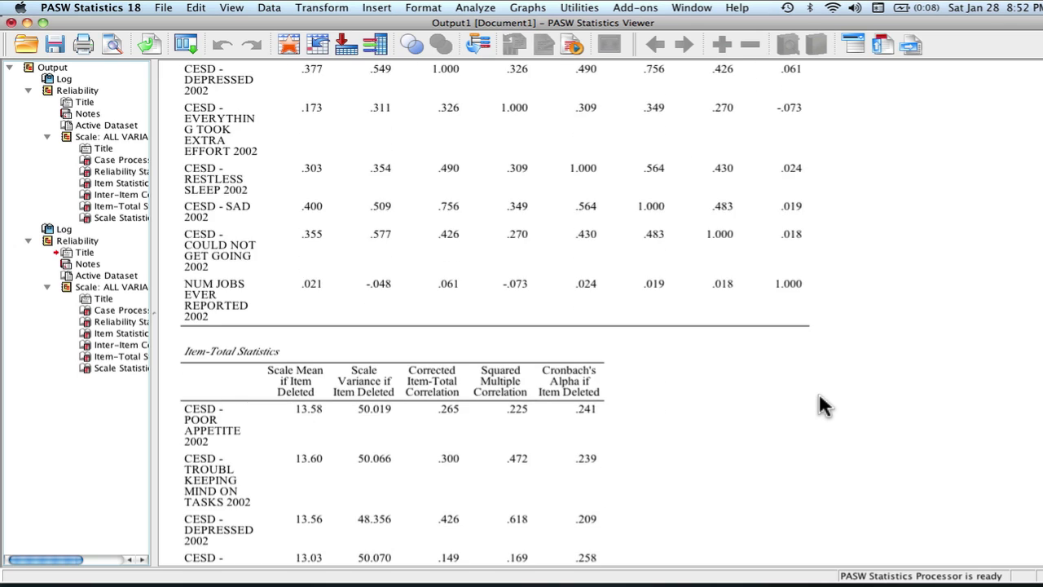
pyautogui.scroll(-4, 821, 405)
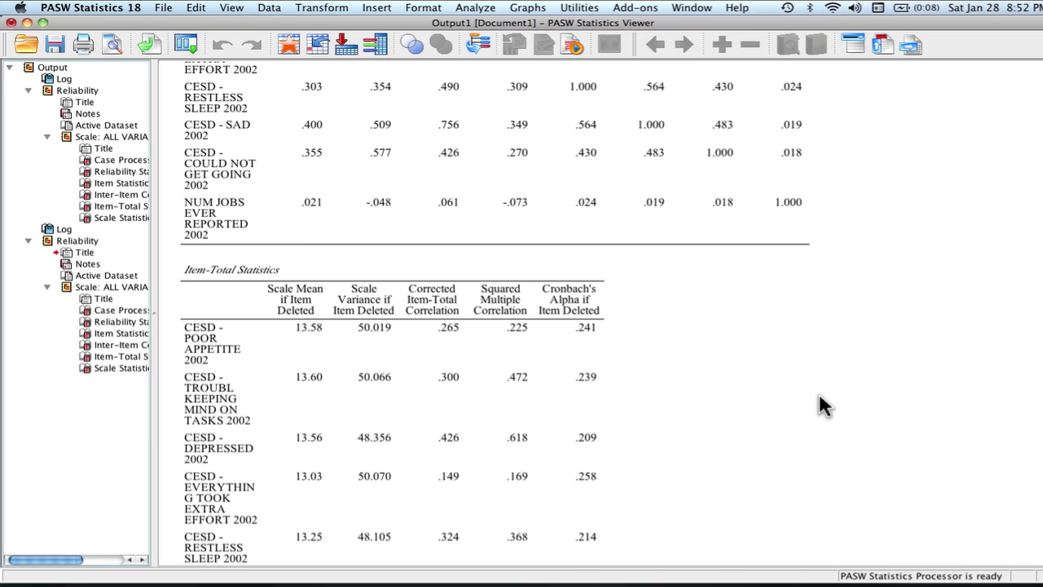
pyautogui.scroll(-3, 821, 405)
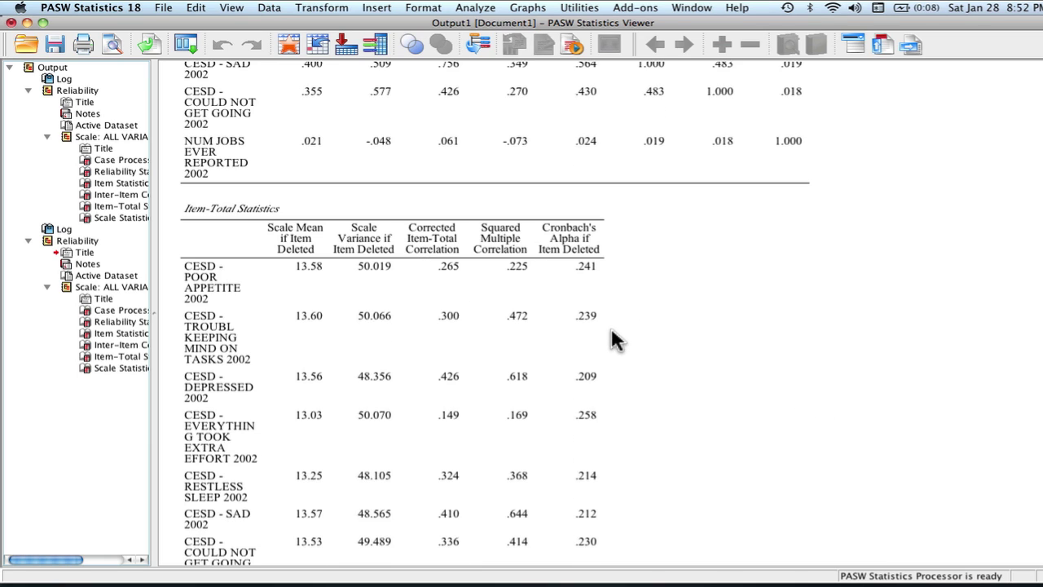
pyautogui.scroll(-4, 604, 403)
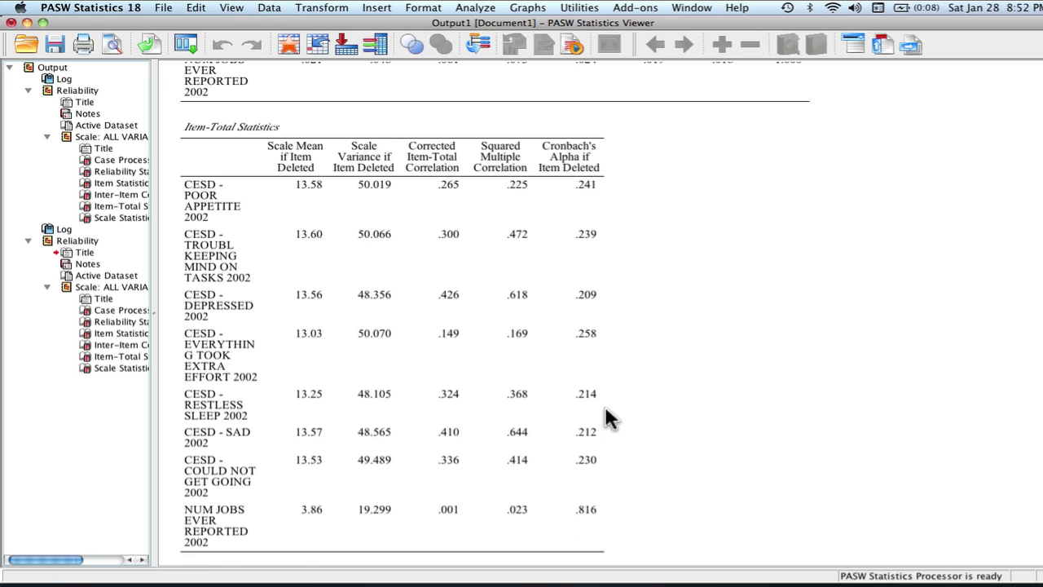
pyautogui.click(405, 506)
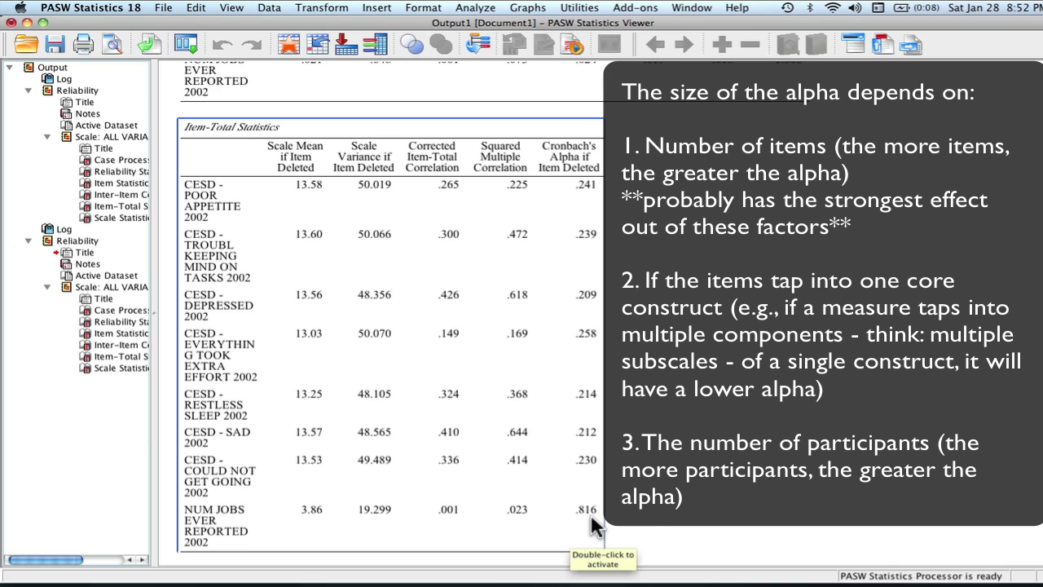
pyautogui.click(631, 512)
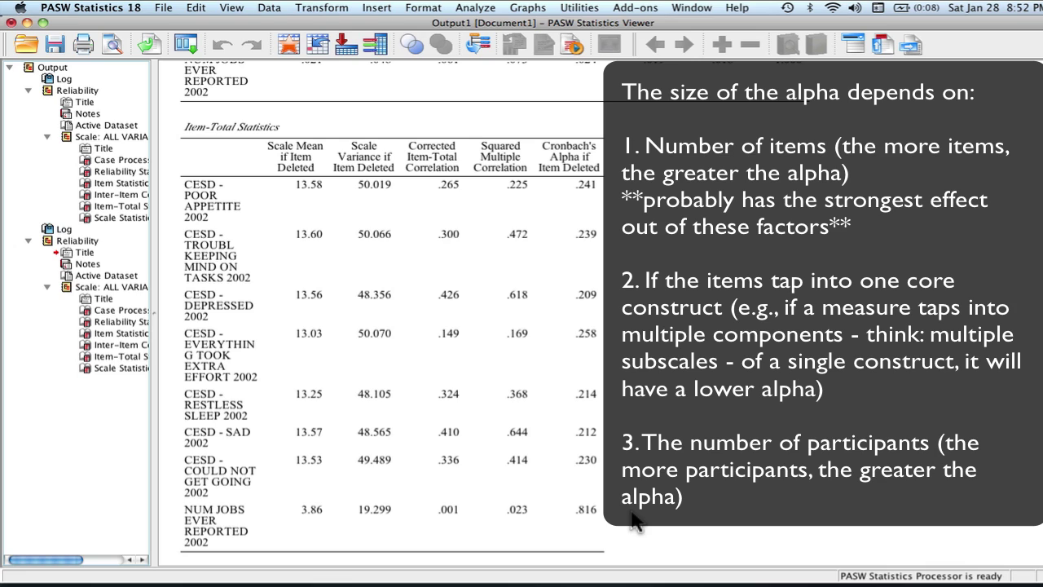
pyautogui.click(297, 520)
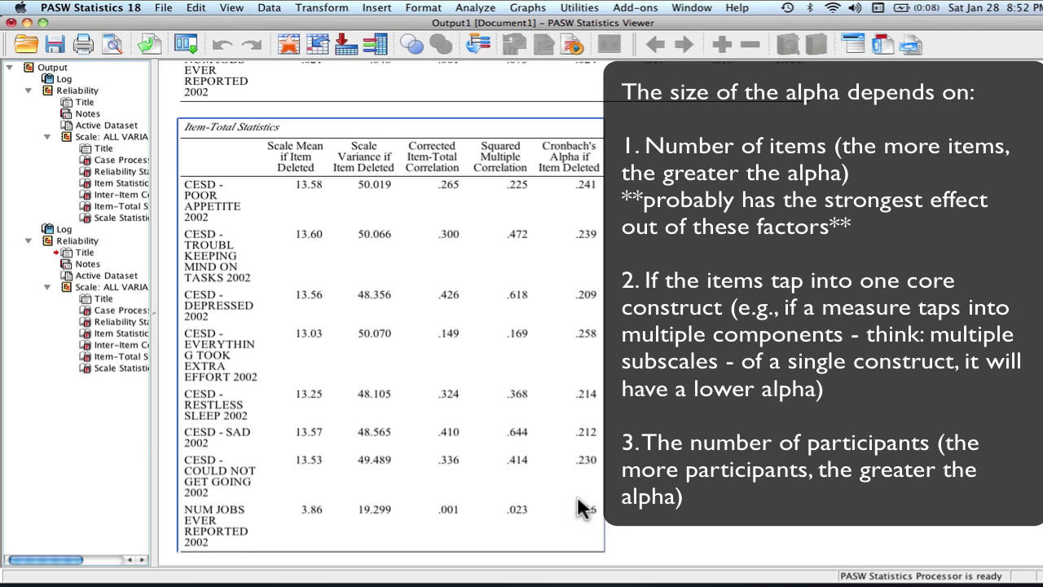
pyautogui.click(706, 476)
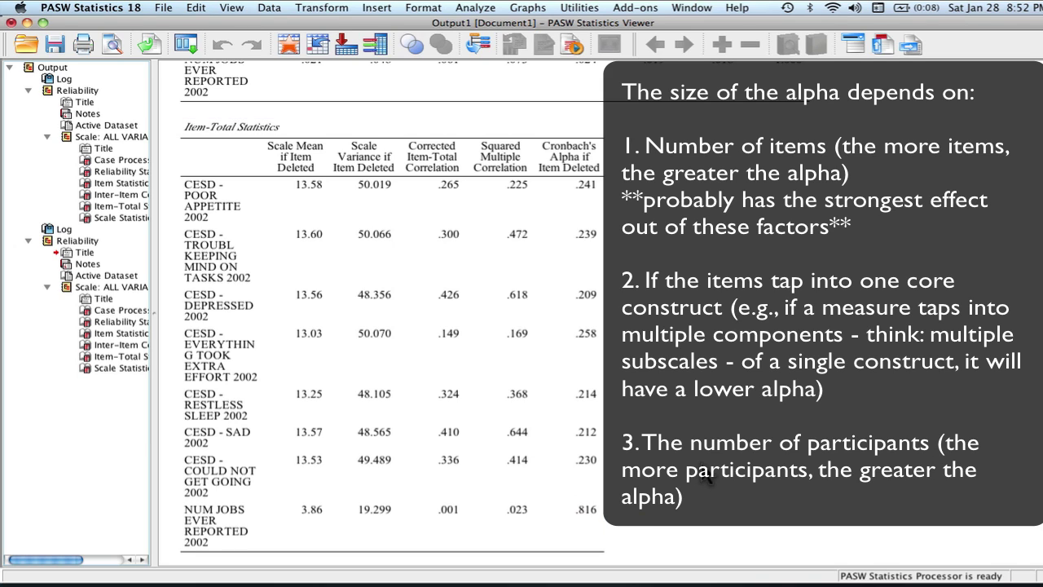